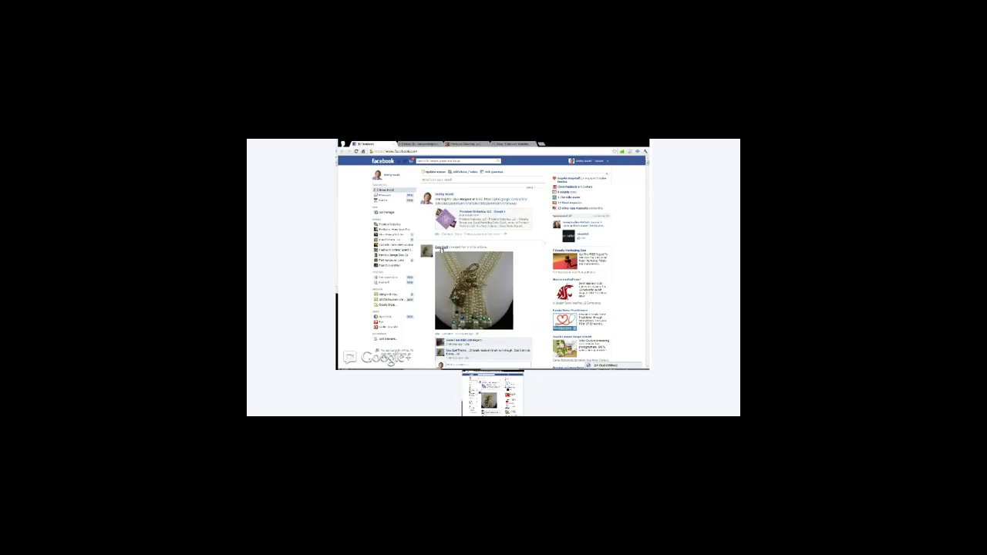
Open the profile of the friend behind the pearl necklace photo in the news feed and check its friendship options
mouse_move(440, 249)
click(442, 248)
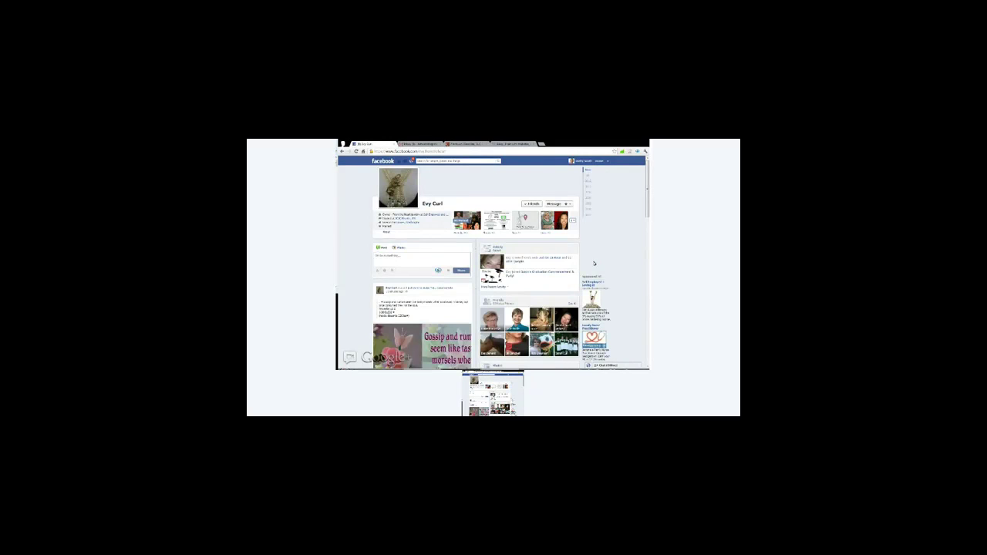
click(532, 204)
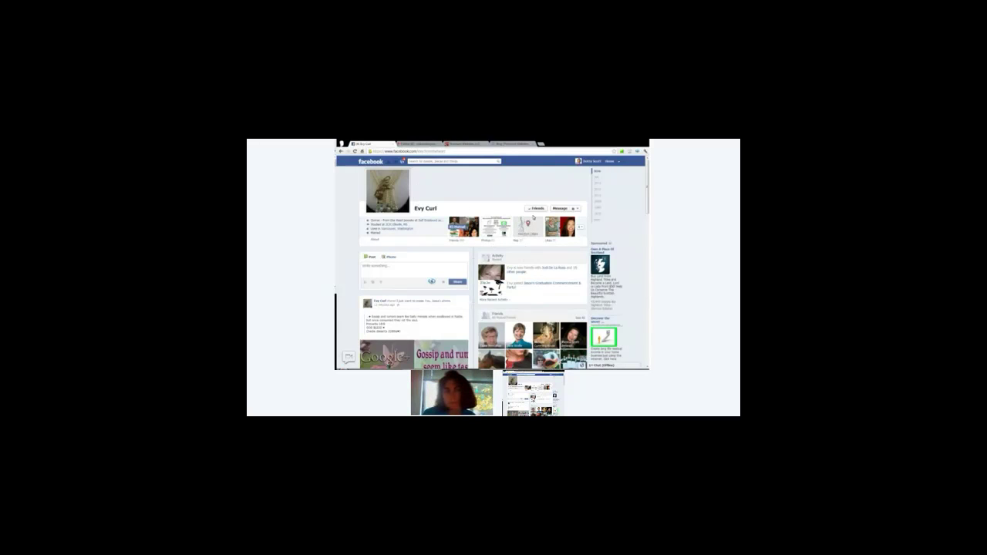
mouse_move(536, 211)
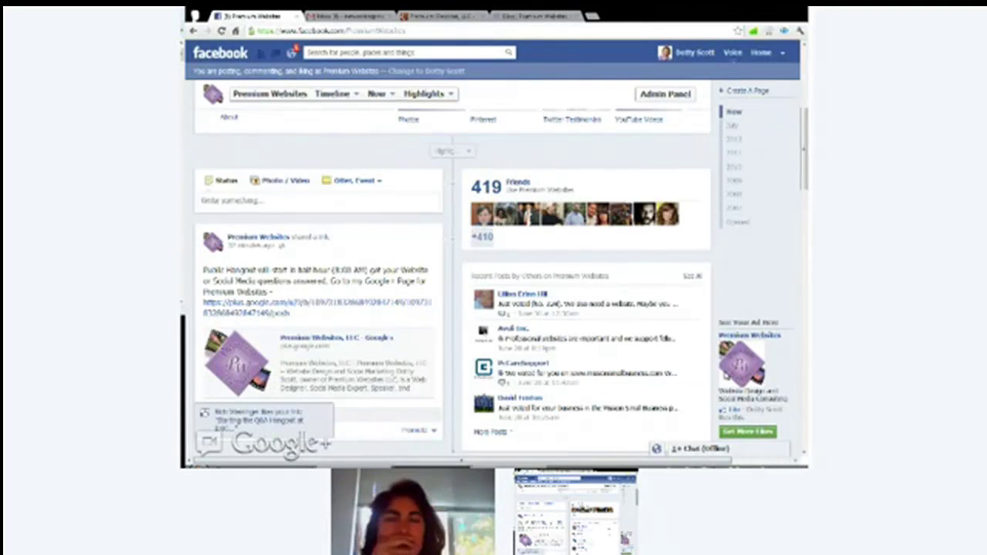
Examine the highlighted Friday August 17th post alongside the regular-width posts on the Premium Websites page
scroll(451, 286, down, 2)
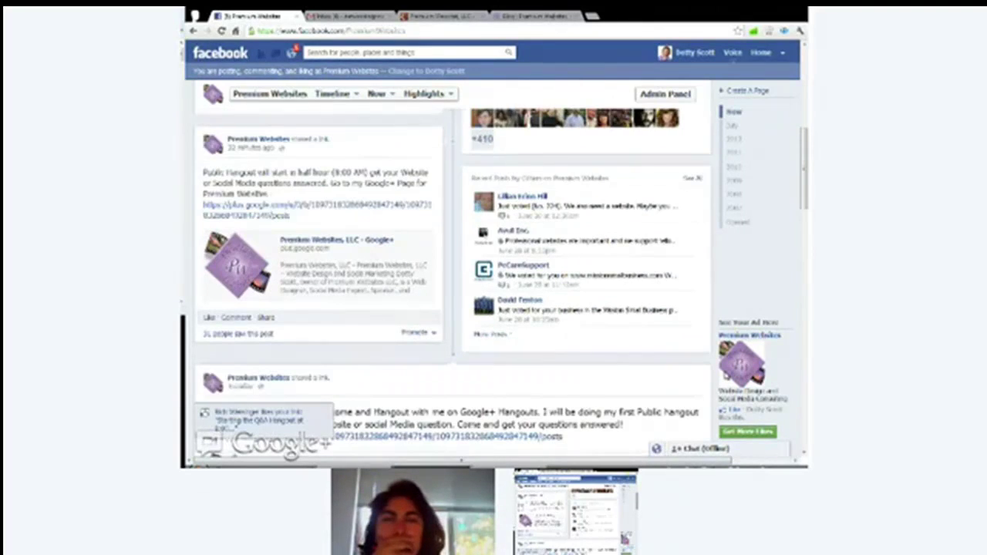
scroll(451, 317, down, 2)
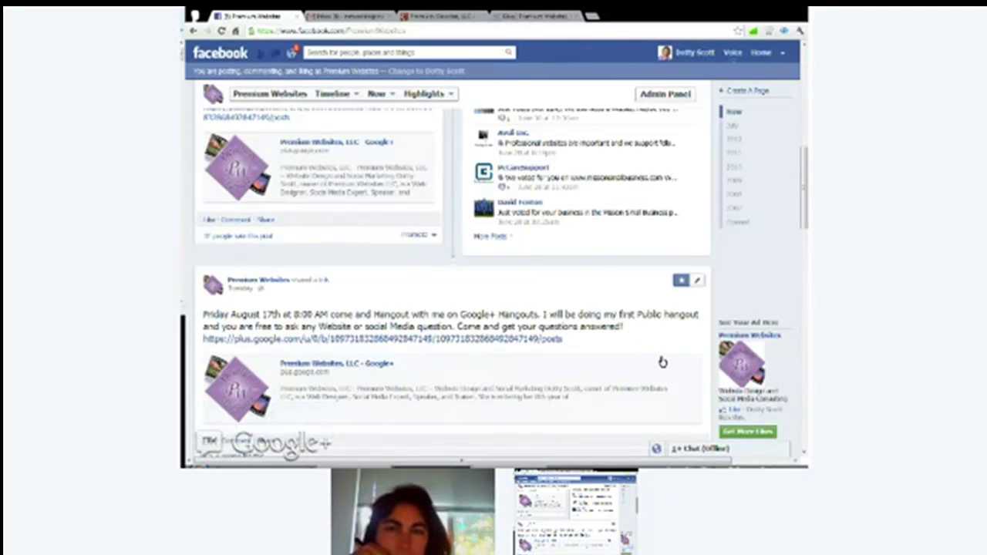
scroll(661, 359, down, 1)
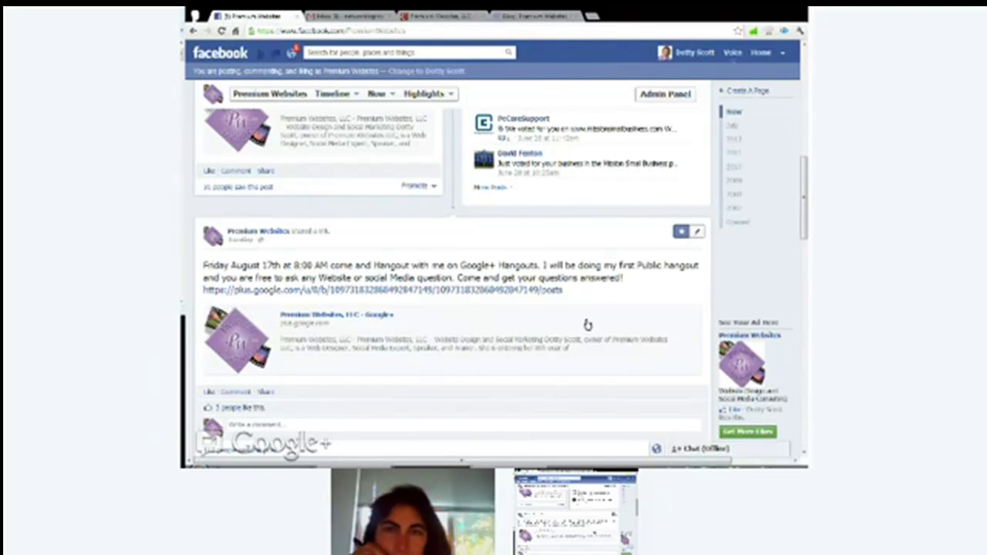
scroll(587, 325, up, 2)
scroll(587, 325, up, 1)
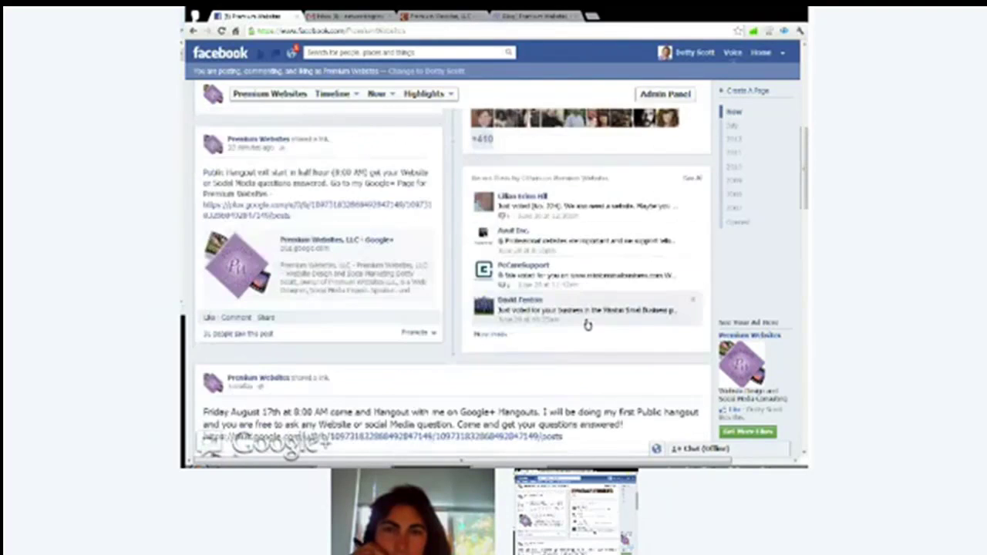
scroll(588, 325, up, 3)
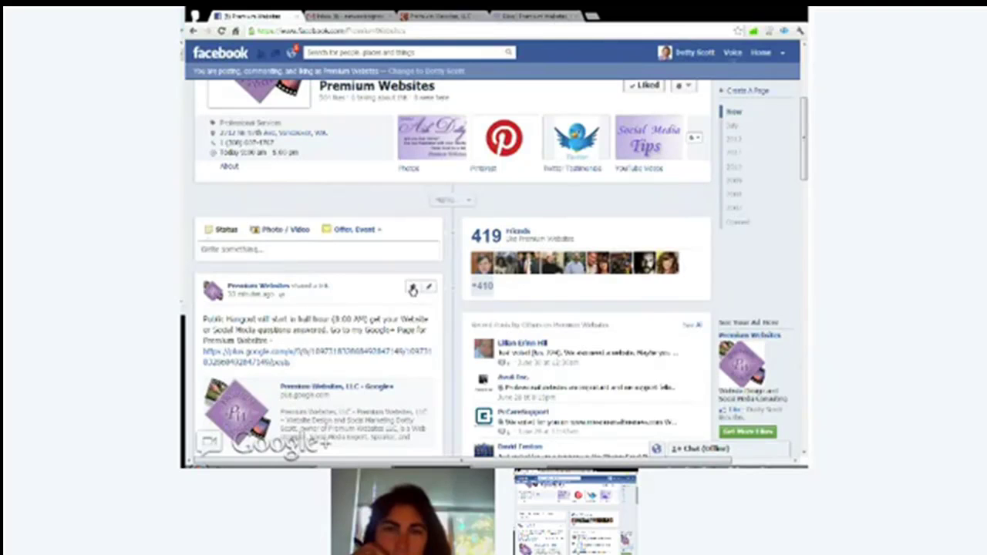
Highlight the Public Hangout post across the full timeline width and remove the highlight again
click(413, 289)
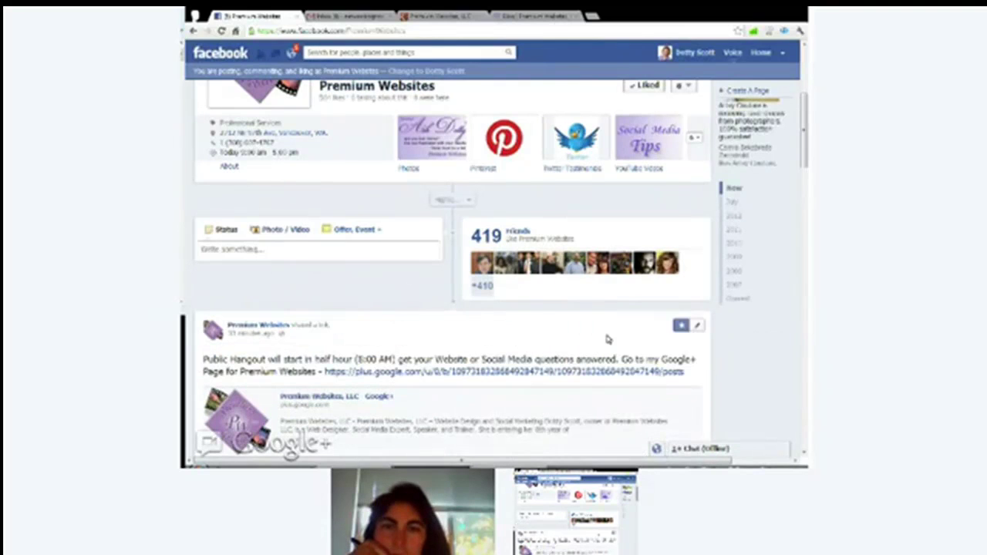
scroll(708, 355, down, 4)
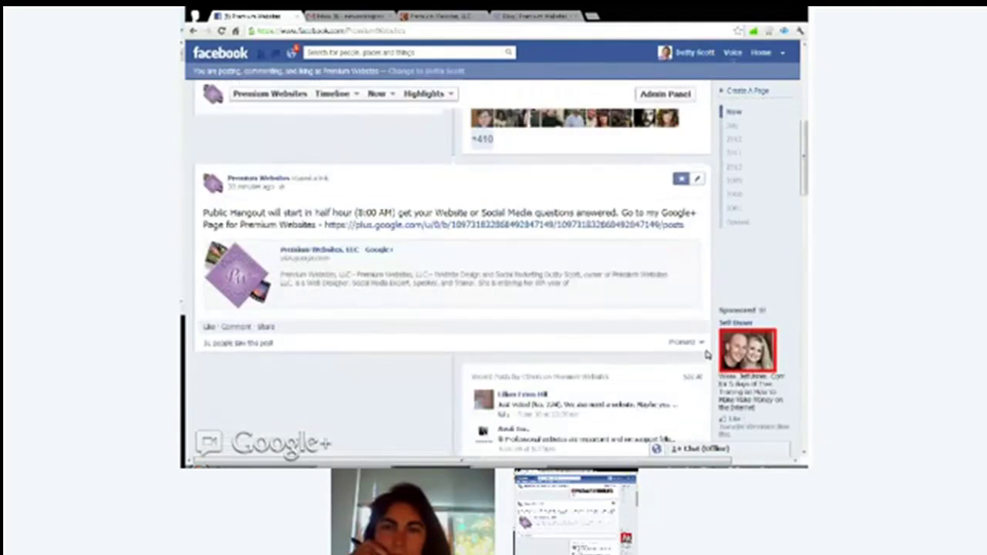
scroll(708, 355, up, 1)
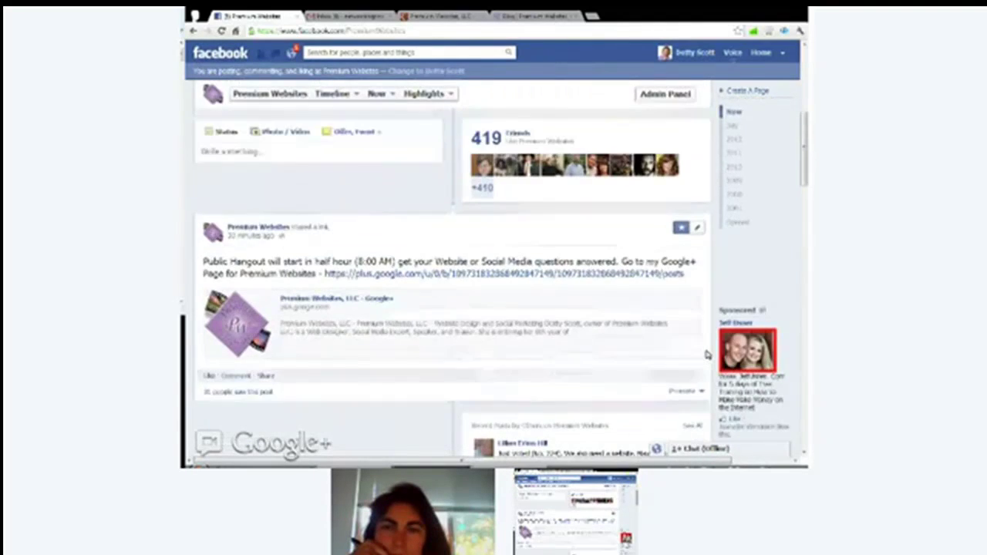
click(684, 230)
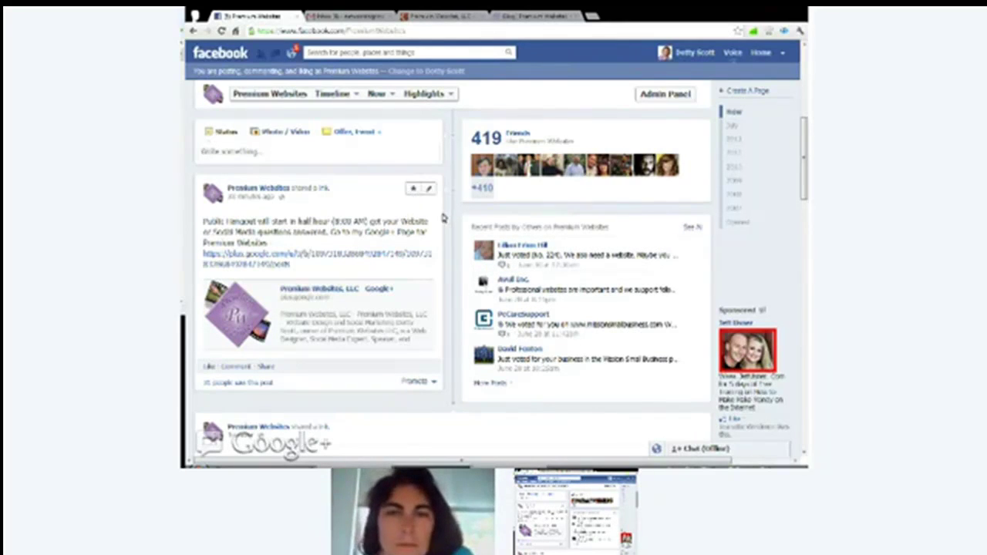
Remove the highlight from the full-width July 24 post "Challenge of the Month: Yelp" on the page's timeline
scroll(452, 218, down, 4)
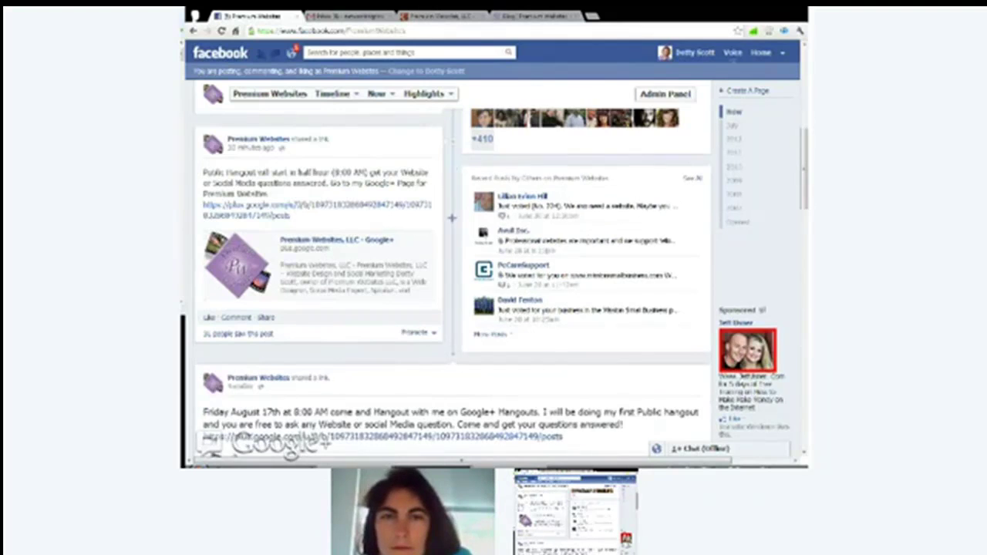
scroll(452, 219, down, 1)
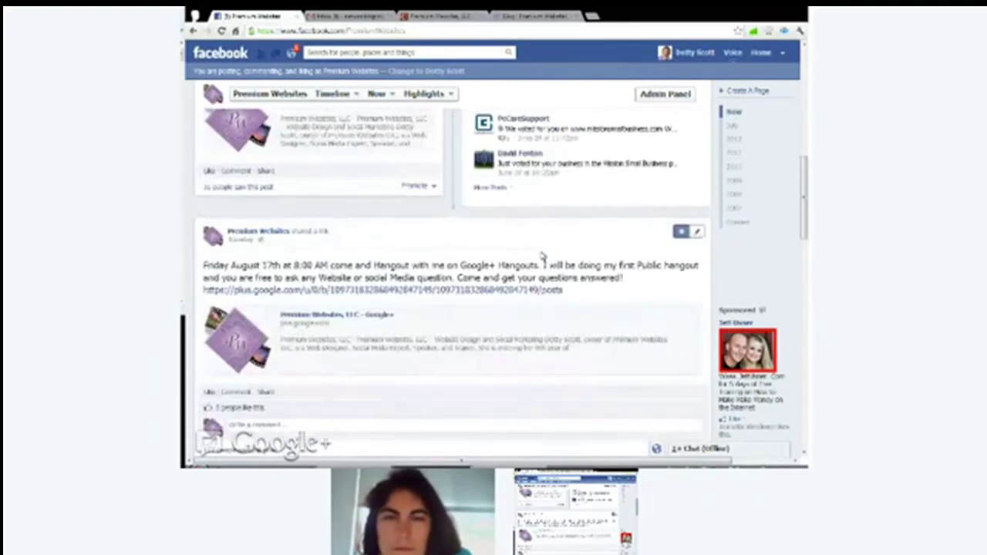
scroll(569, 265, down, 3)
scroll(572, 272, down, 15)
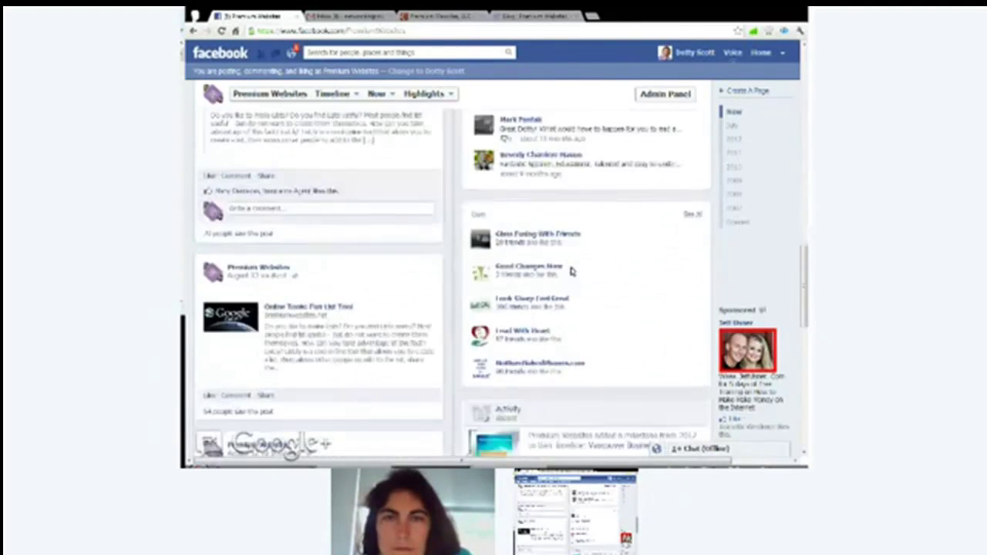
scroll(571, 267, down, 4)
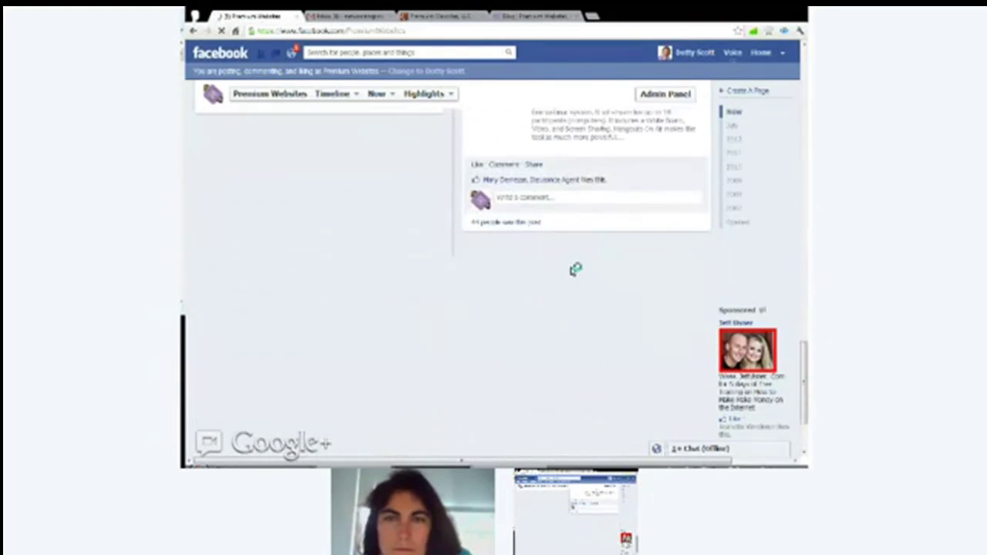
scroll(576, 268, down, 10)
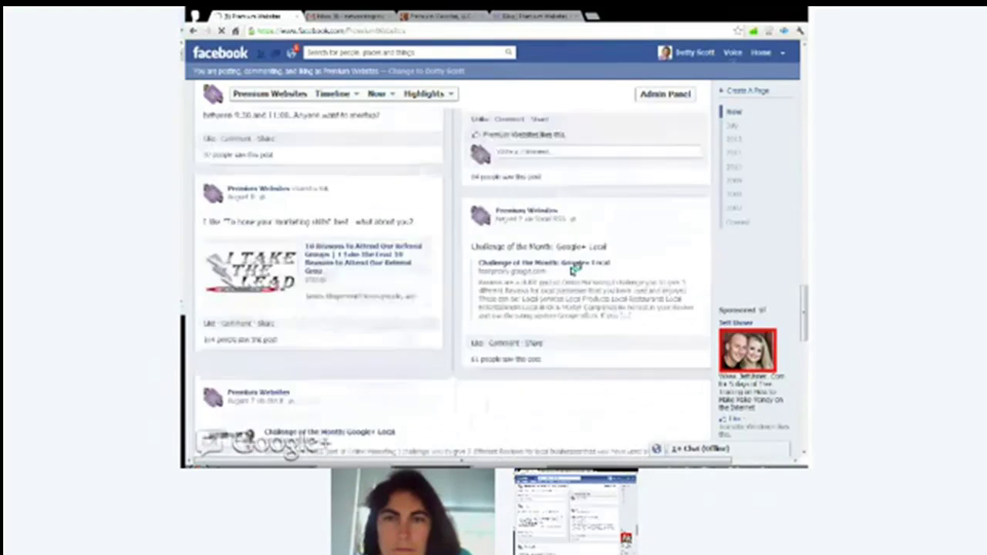
scroll(573, 269, down, 12)
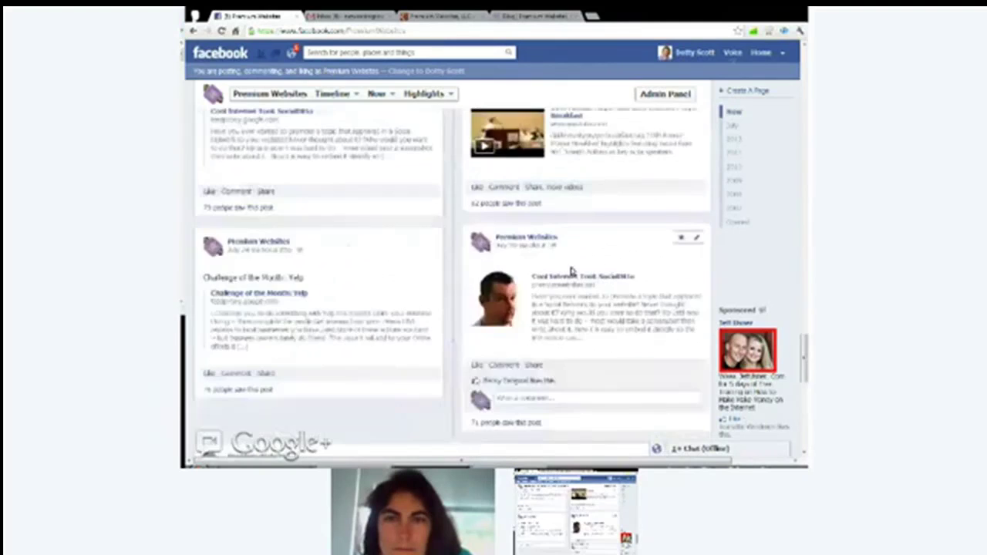
scroll(548, 269, up, 1)
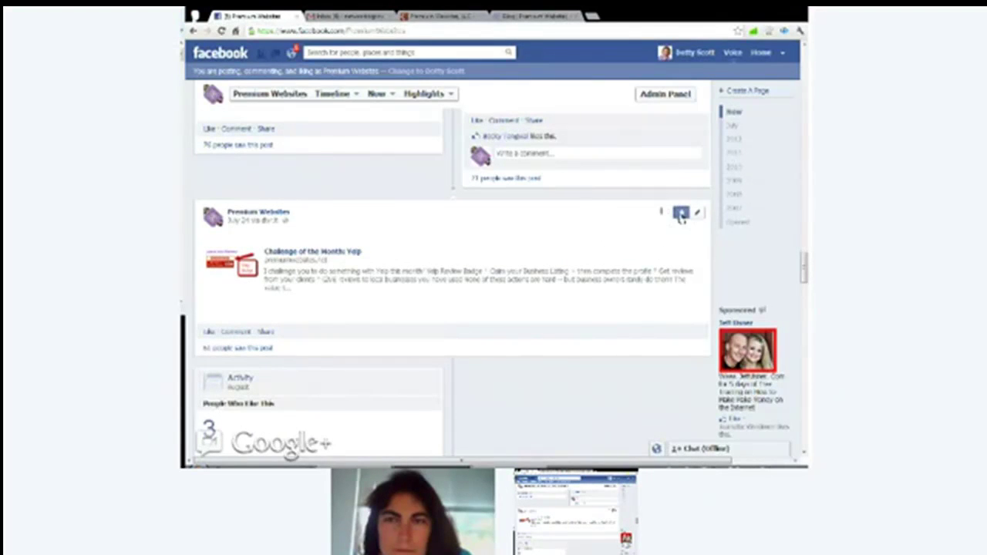
click(680, 215)
Review the page's posts from July back up to the cover photo, including the highlight option on the Online Tools post
scroll(650, 250, up, 2)
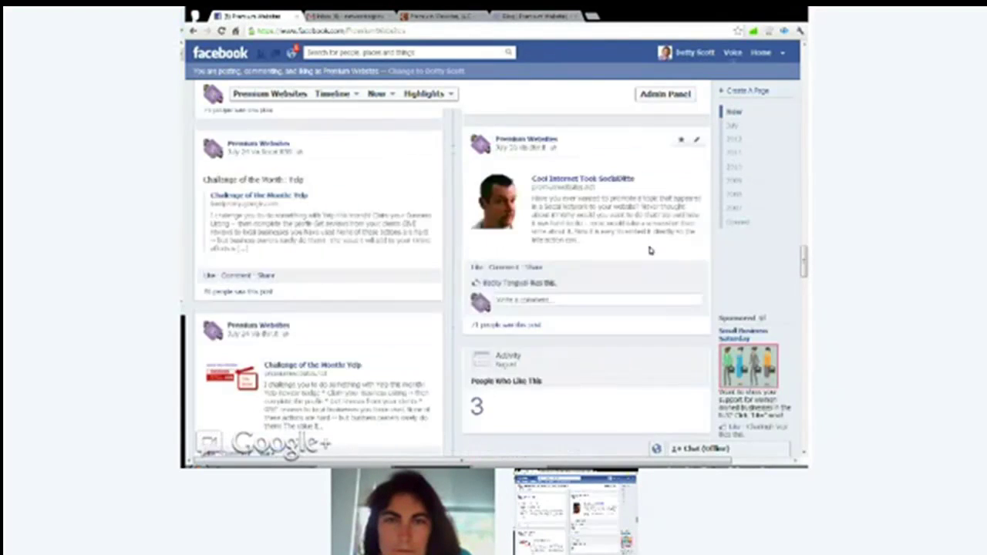
scroll(650, 250, up, 10)
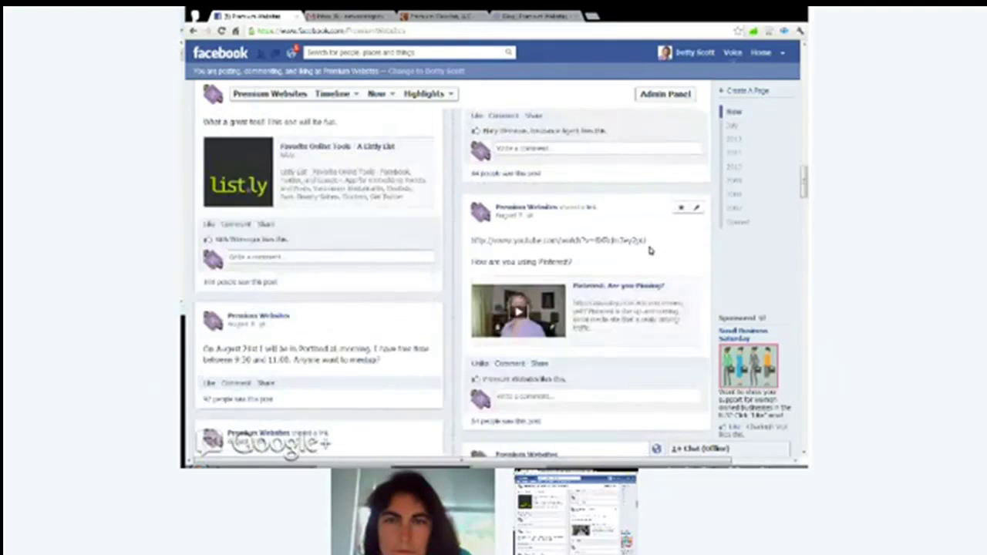
scroll(650, 250, up, 4)
scroll(651, 250, up, 5)
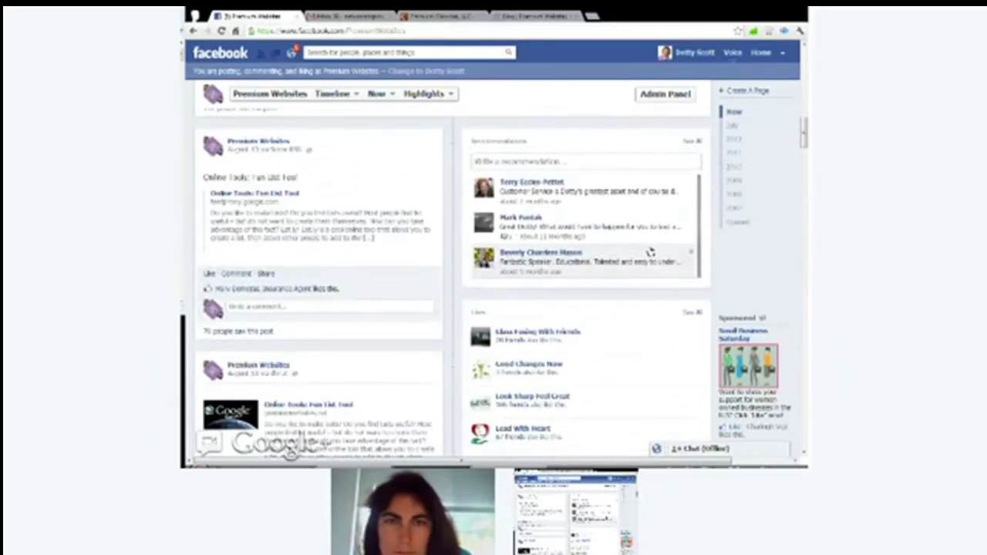
mouse_move(430, 145)
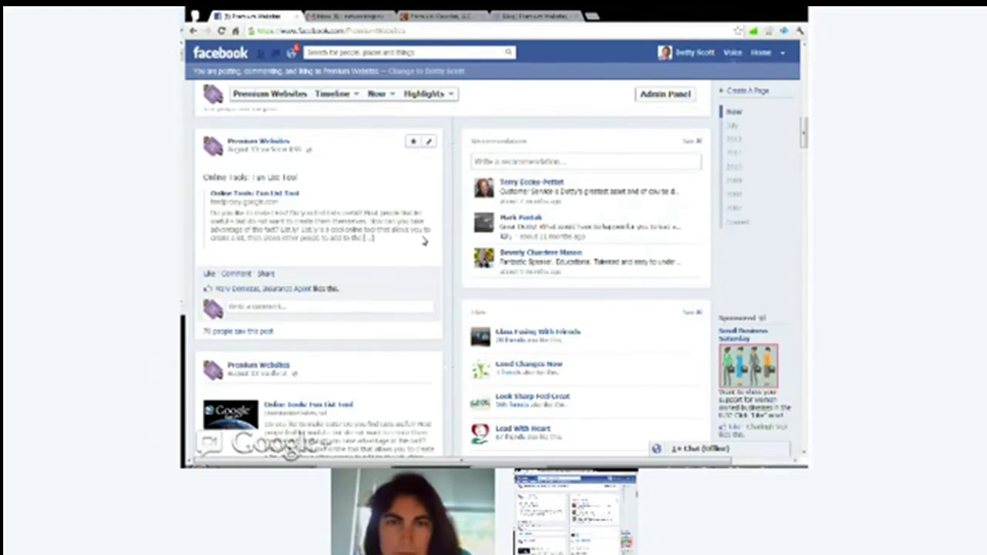
scroll(425, 238, up, 4)
scroll(428, 289, up, 4)
scroll(425, 291, up, 5)
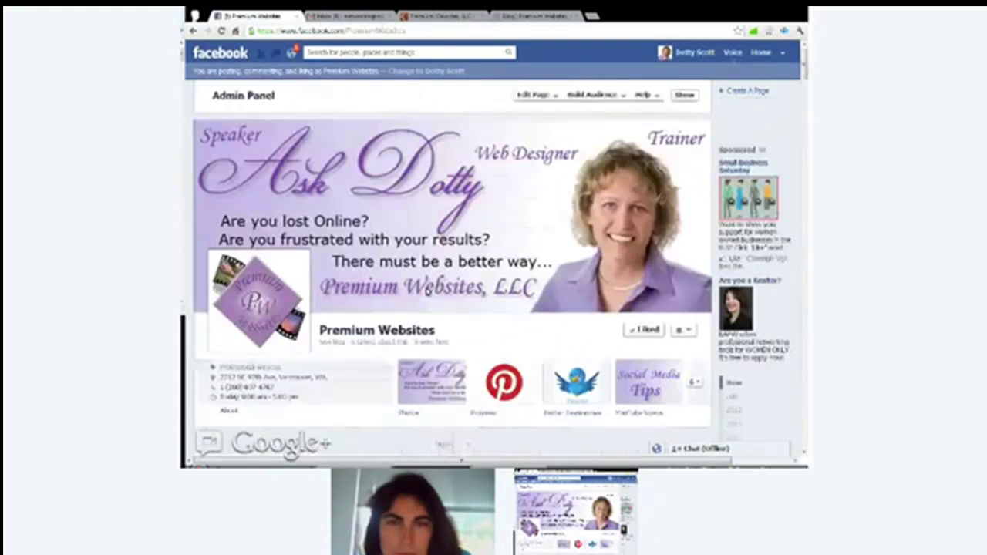
Open the page's new milestone form to examine its fields and cancel it without saving
scroll(425, 291, down, 3)
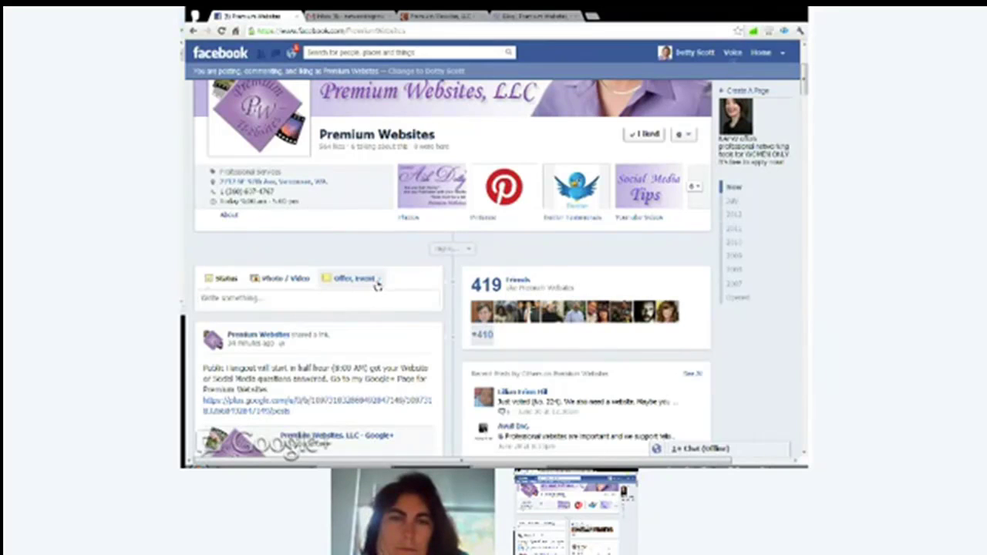
click(377, 284)
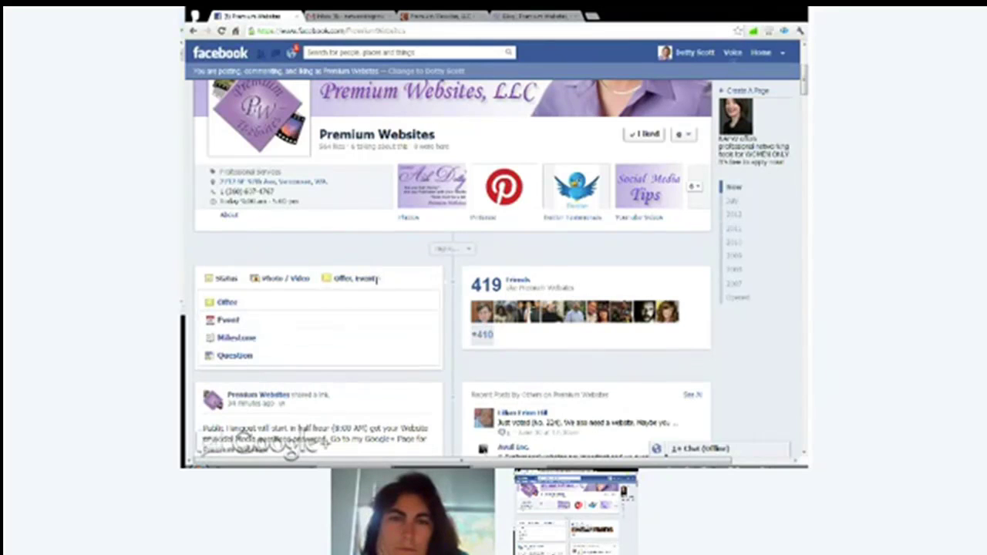
click(245, 340)
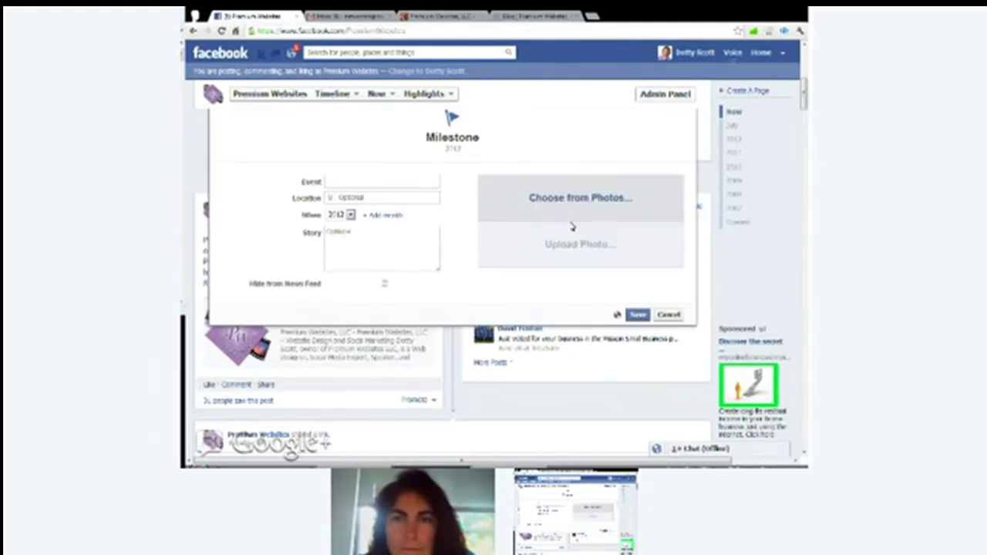
click(669, 315)
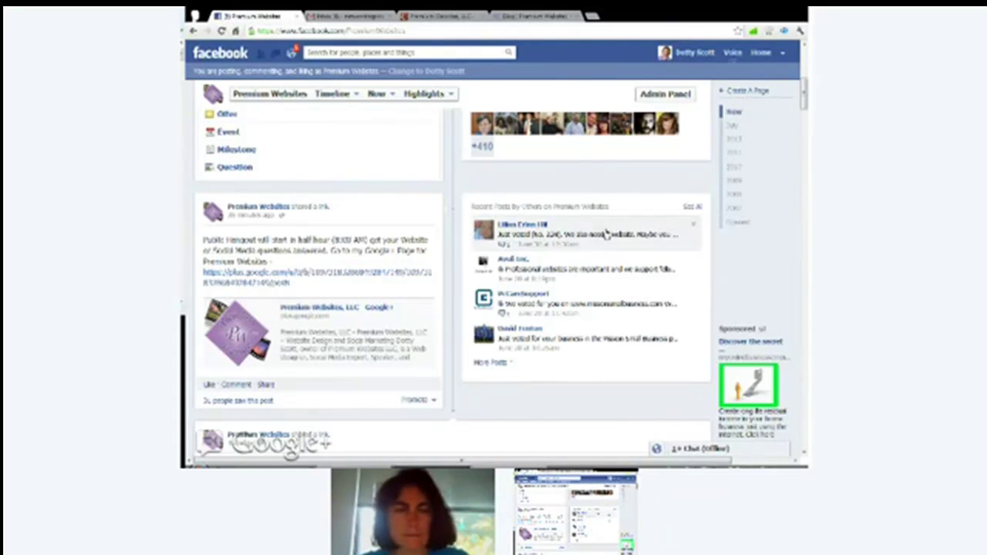
View the 2nd Anniversary milestone under 2008 on the timeline and return to the newest posts
click(732, 196)
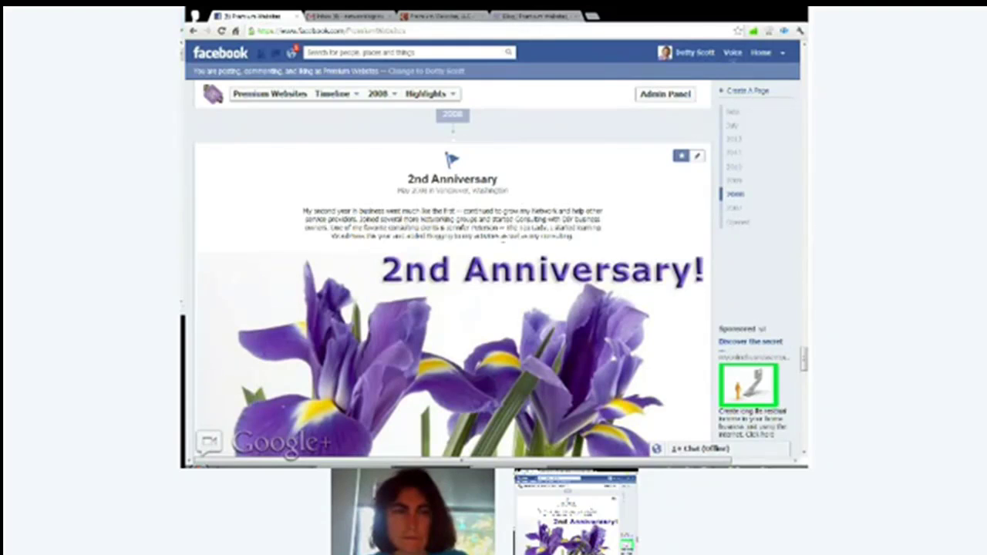
scroll(601, 241, down, 3)
scroll(601, 241, up, 1)
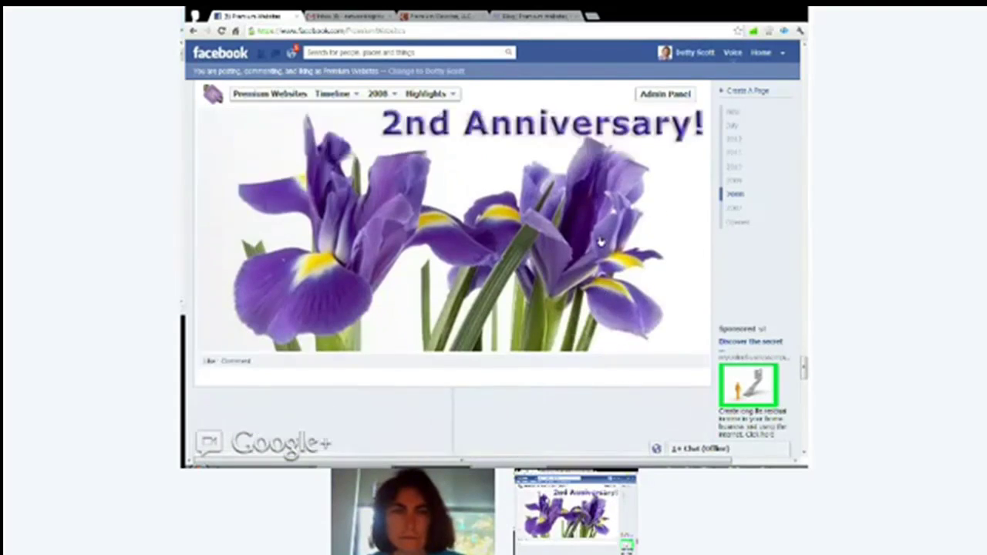
scroll(601, 242, up, 6)
scroll(601, 240, down, 1)
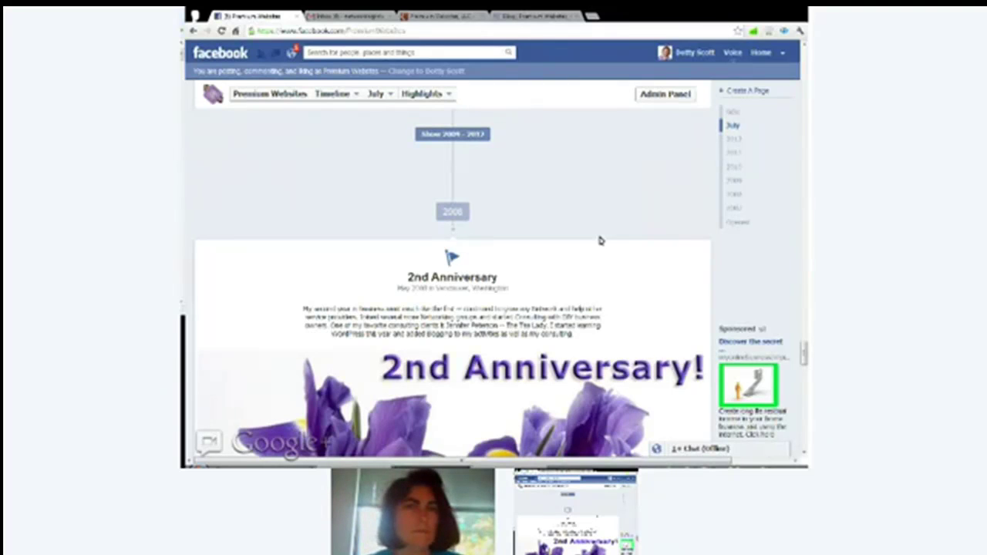
click(733, 117)
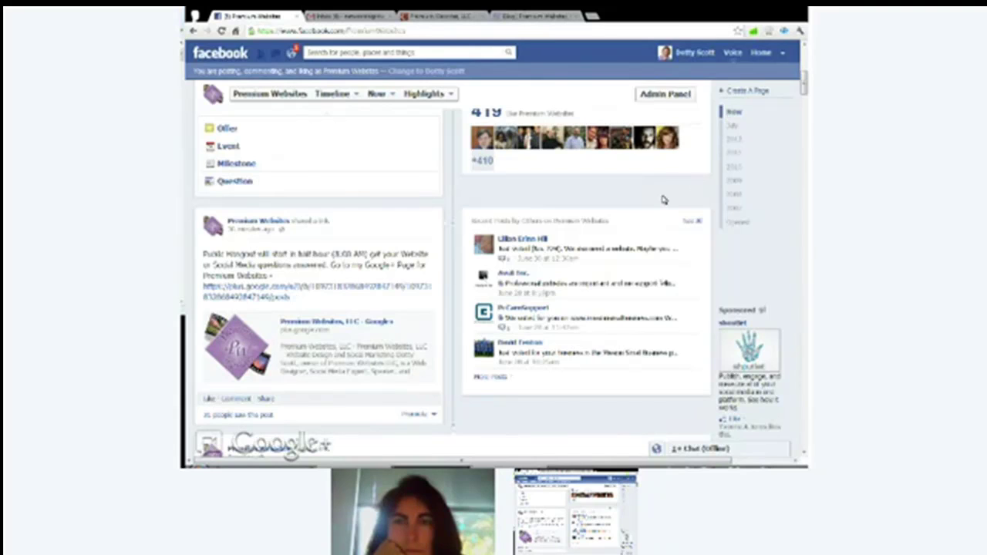
Open the page's offer form to examine it and switch the composer back to a status update
scroll(662, 200, up, 3)
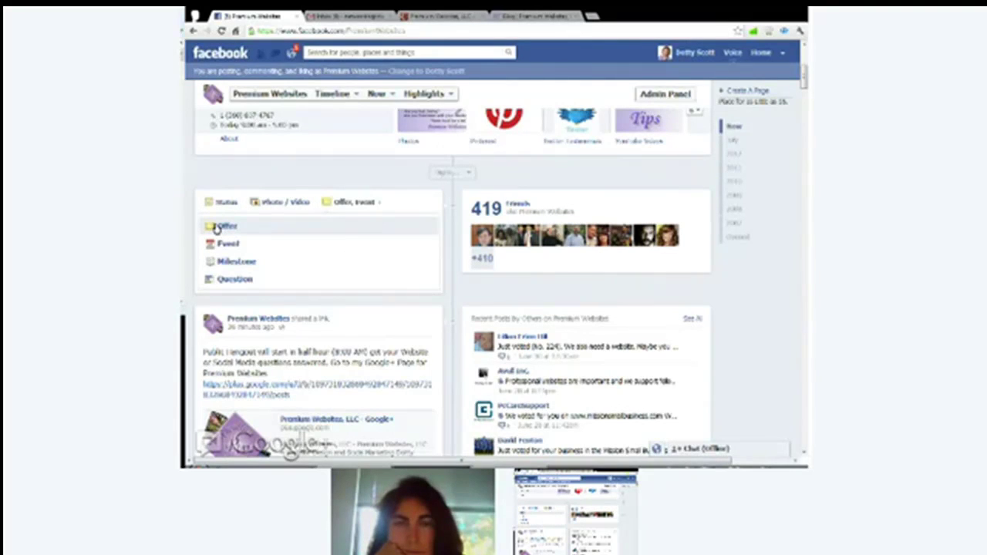
click(217, 227)
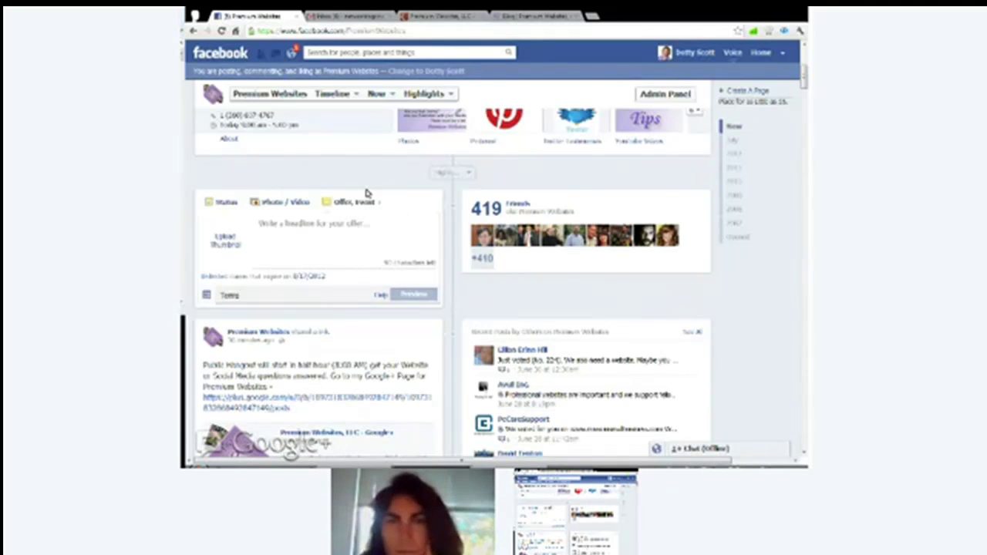
click(228, 204)
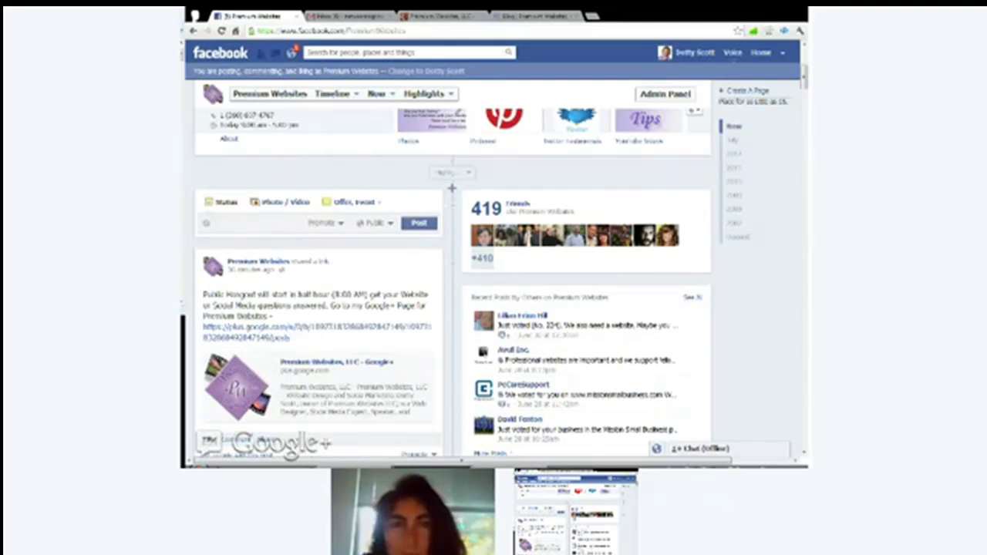
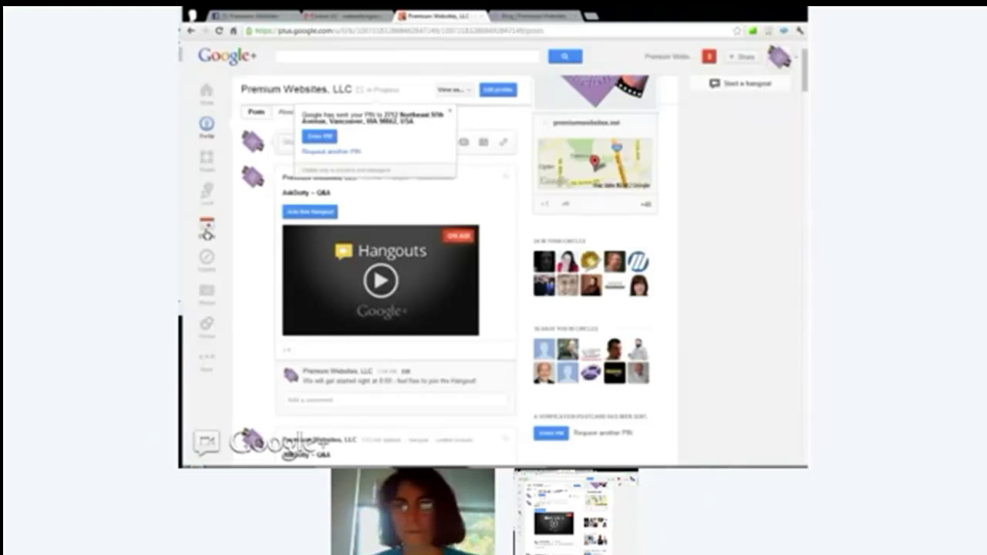
Open a new event form from the Google+ events page and examine its title field and event options
click(207, 234)
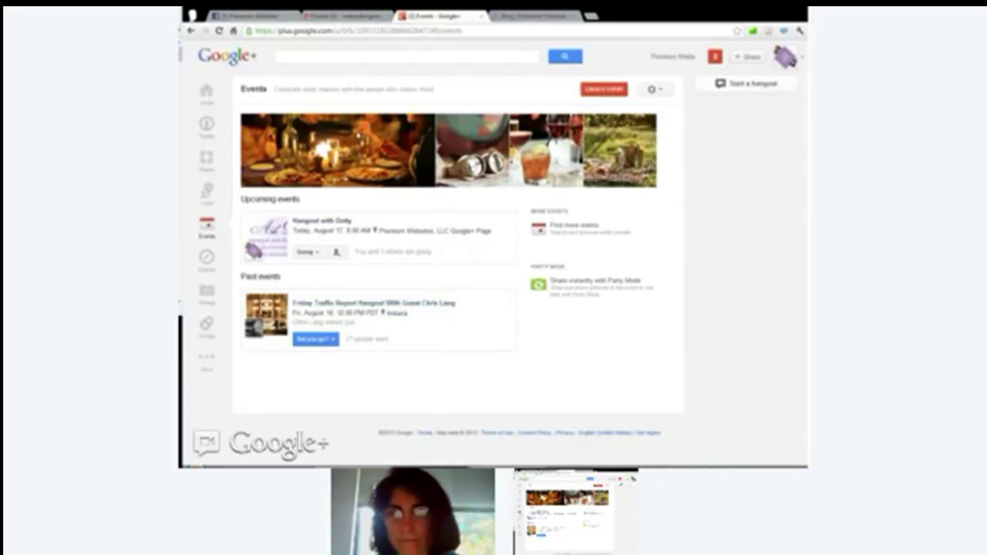
click(605, 93)
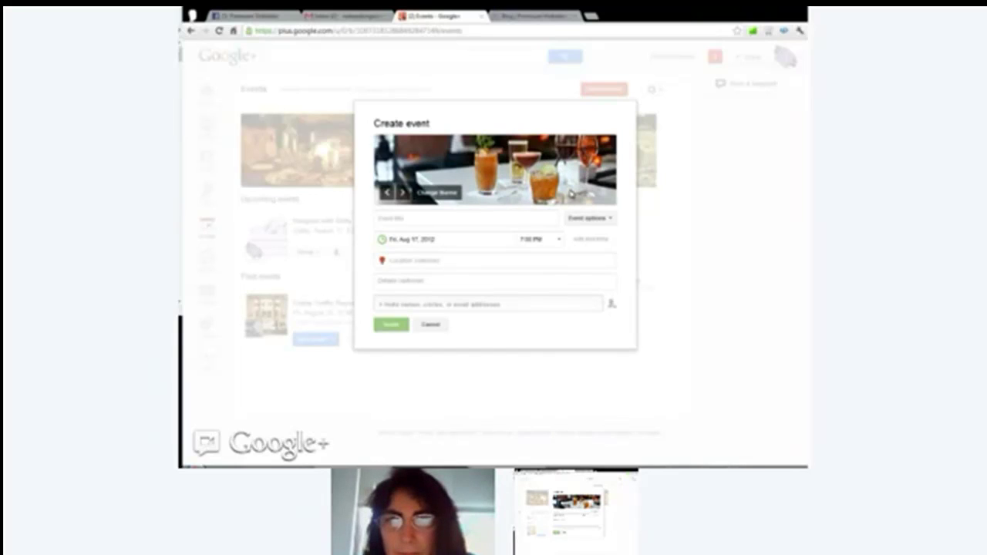
click(412, 217)
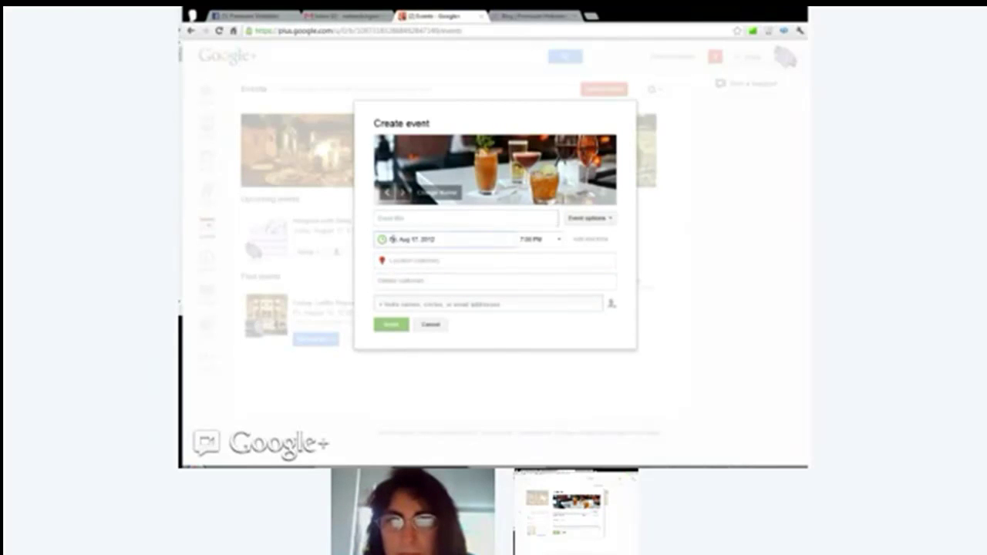
click(612, 221)
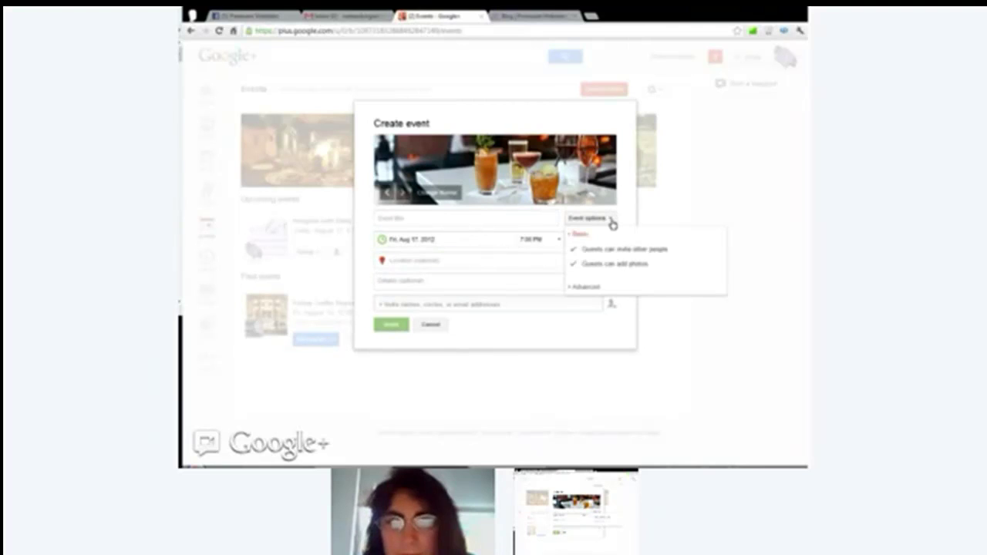
click(613, 223)
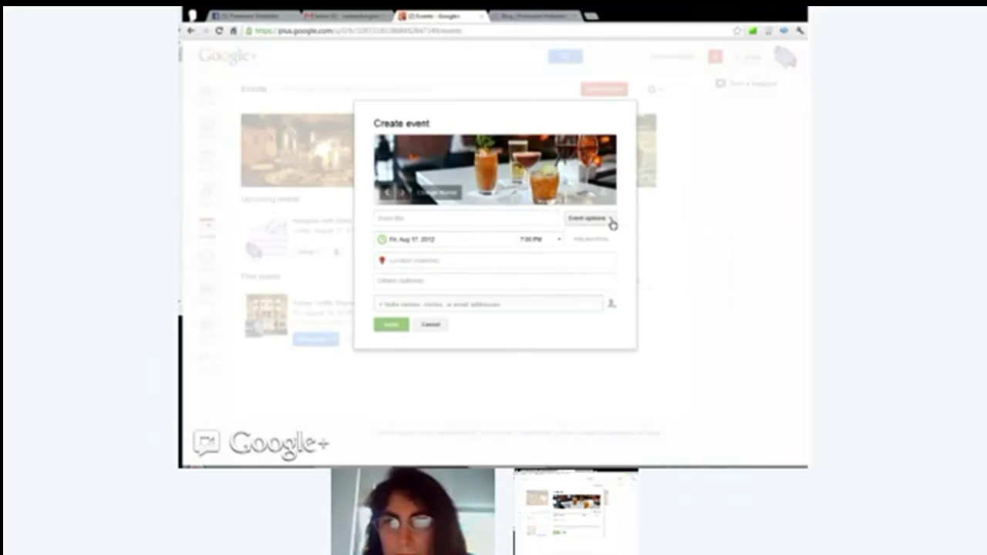